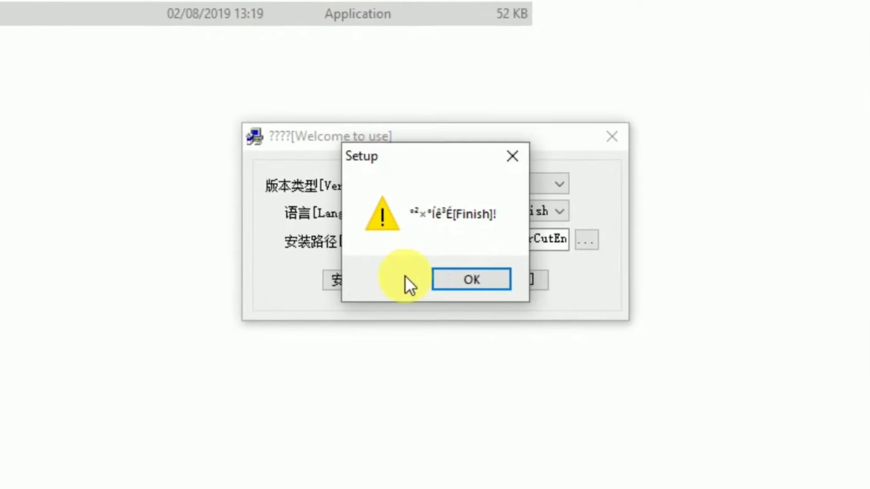
Step: Dismiss the setup-finished notice, close the installer folder and launch LaserCutEngrave from the desktop
{"action": "left_click", "coordinate": [453, 280]}
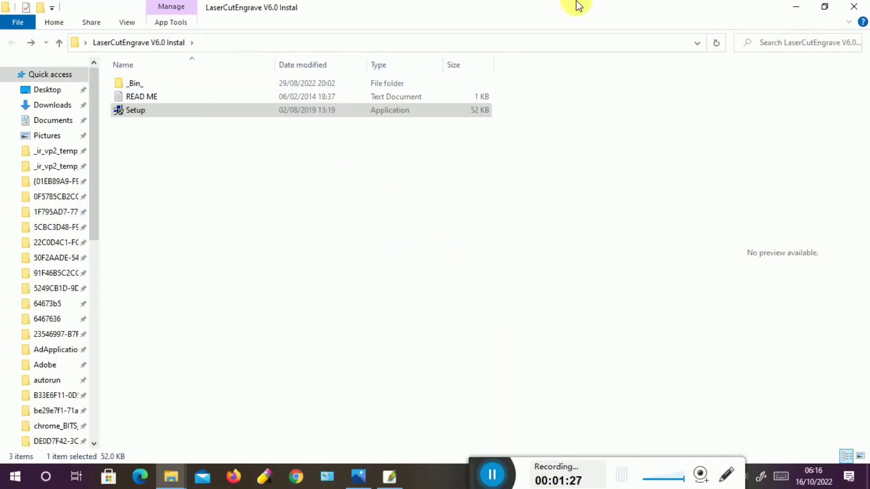
{"action": "left_click", "coordinate": [855, 7]}
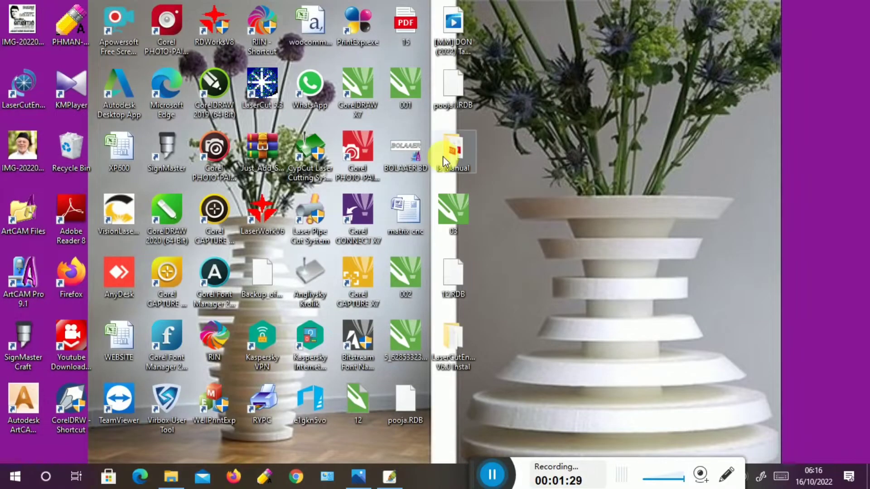
{"action": "left_click", "coordinate": [25, 81]}
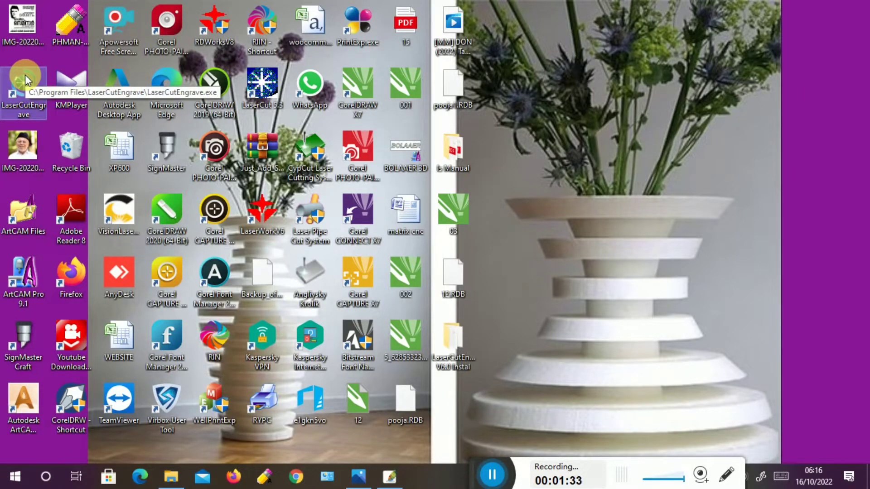
{"action": "double_click", "coordinate": [25, 77]}
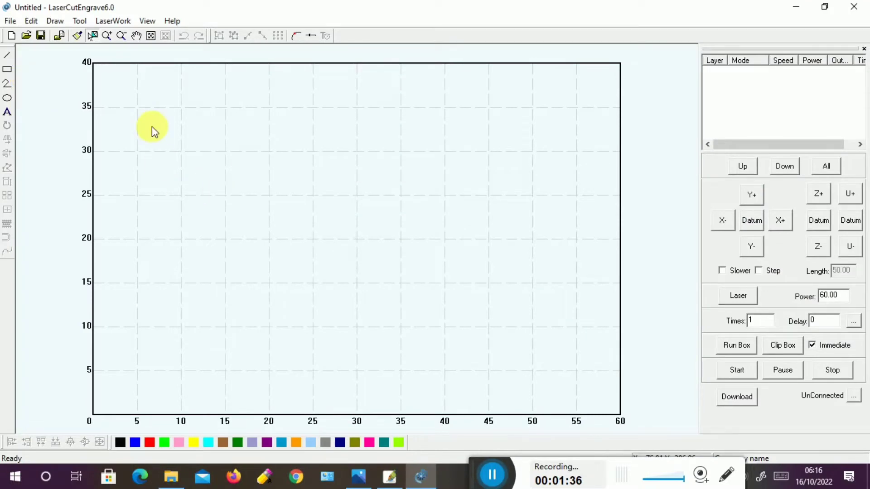
Step: Draw a rectangle about 13.5 by 13 ruler units in the upper-left part of the work area
{"action": "left_click", "coordinate": [7, 70]}
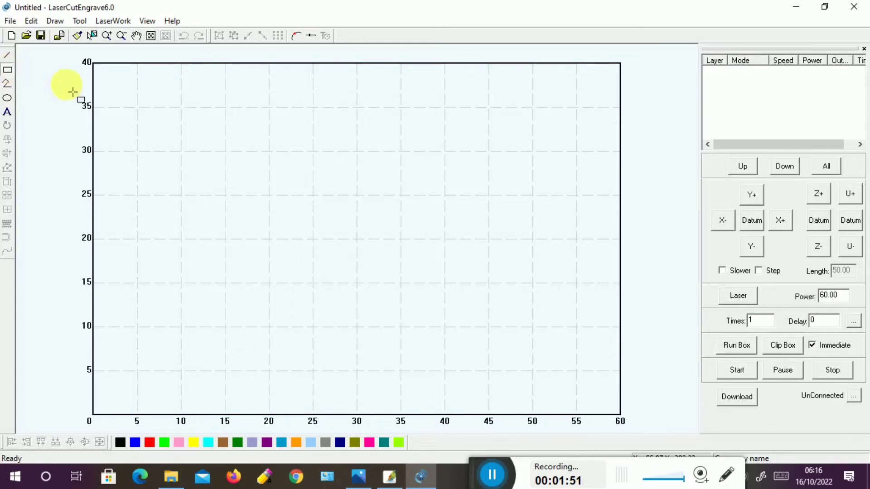
{"action": "left_click_drag", "start_coordinate": [196, 126], "coordinate": [315, 240]}
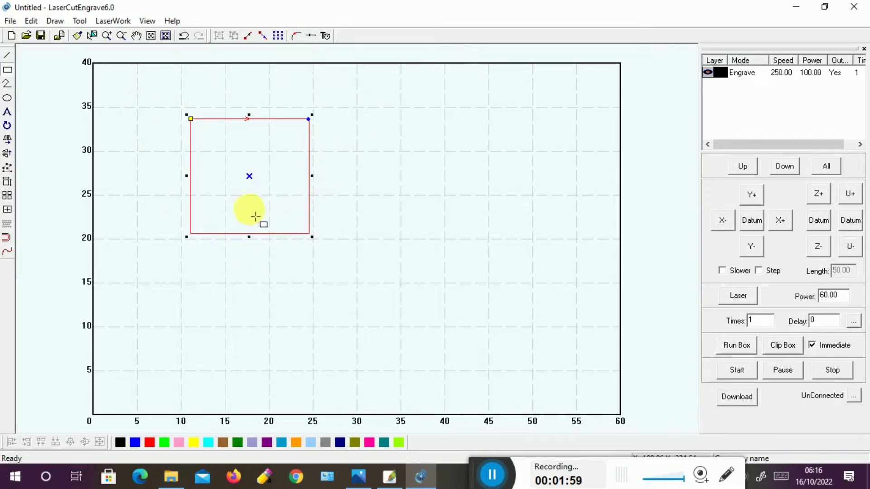
Step: Open the black layer's work options and look through the settings of the Cut, Engrave, GradeEngrave and Hole modes
{"action": "double_click", "coordinate": [782, 74]}
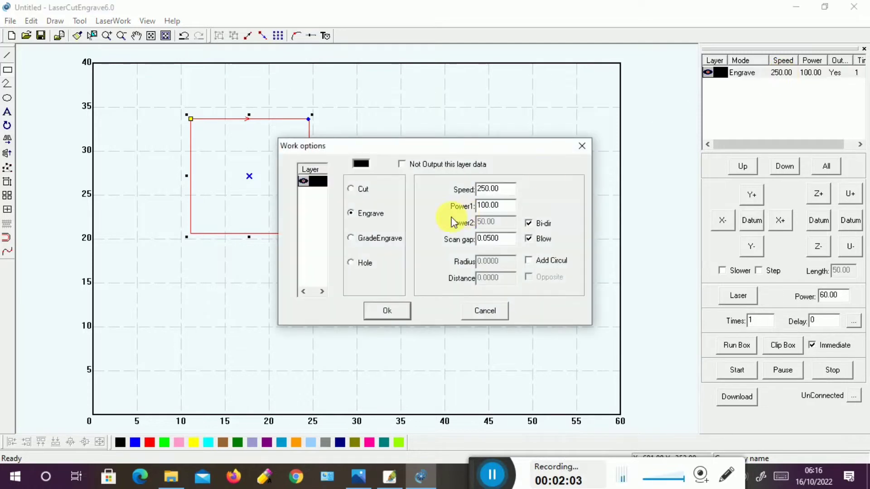
{"action": "left_click", "coordinate": [358, 191]}
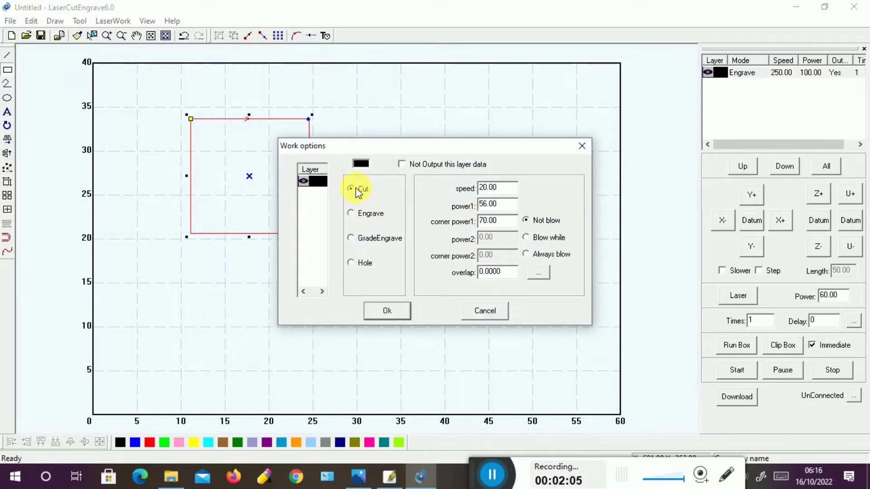
{"action": "left_click", "coordinate": [356, 214]}
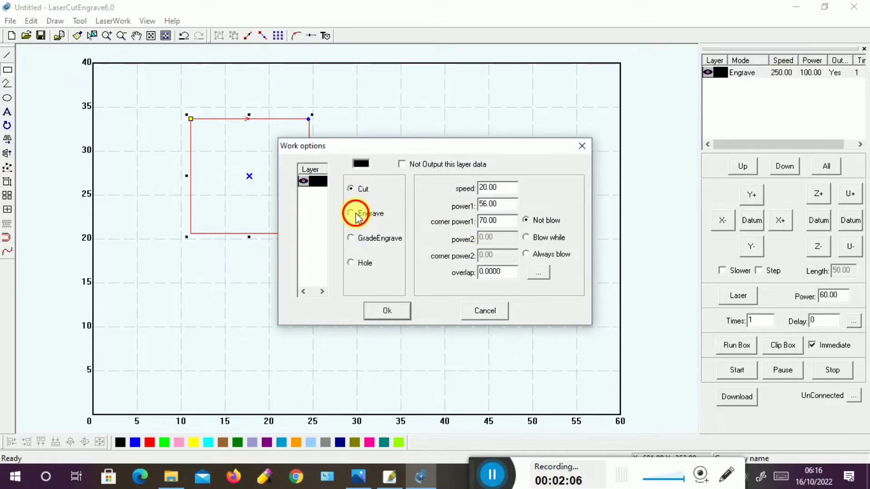
{"action": "left_click", "coordinate": [355, 238]}
{"action": "left_click", "coordinate": [355, 264]}
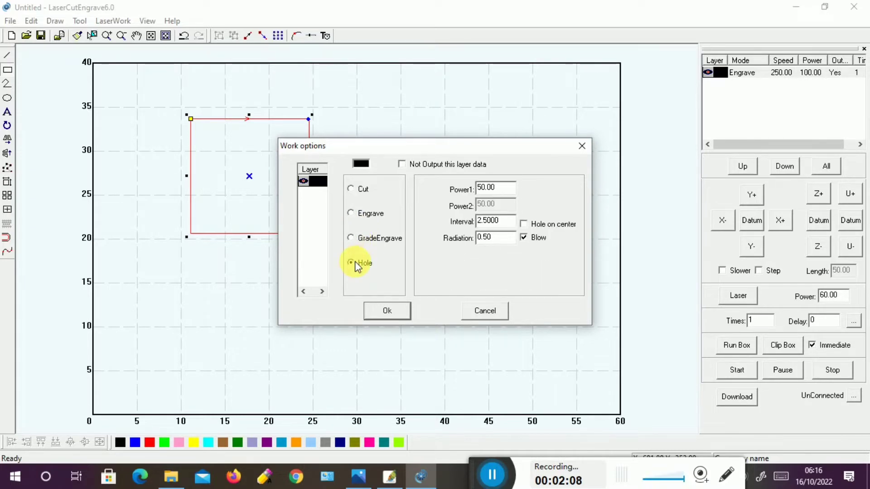
Step: Set the black layer to Cut mode with power1 35 and corner power1 45
{"action": "left_click", "coordinate": [354, 190]}
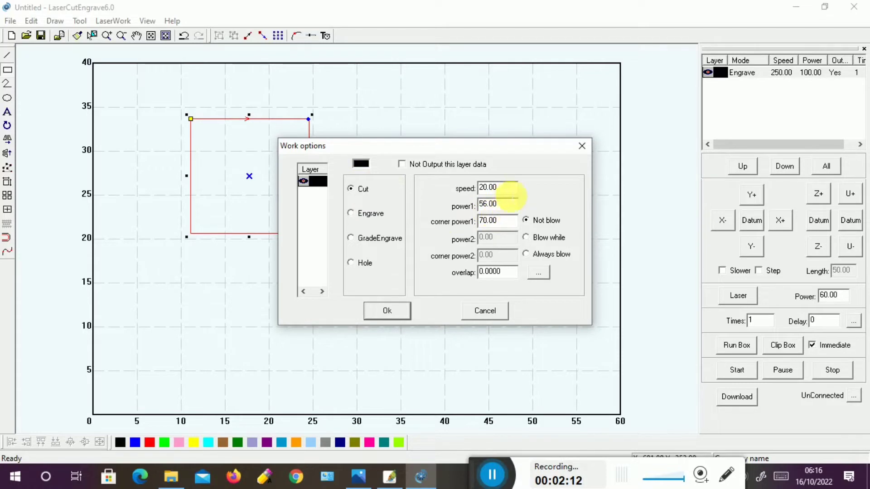
{"action": "key", "text": "Tab"}
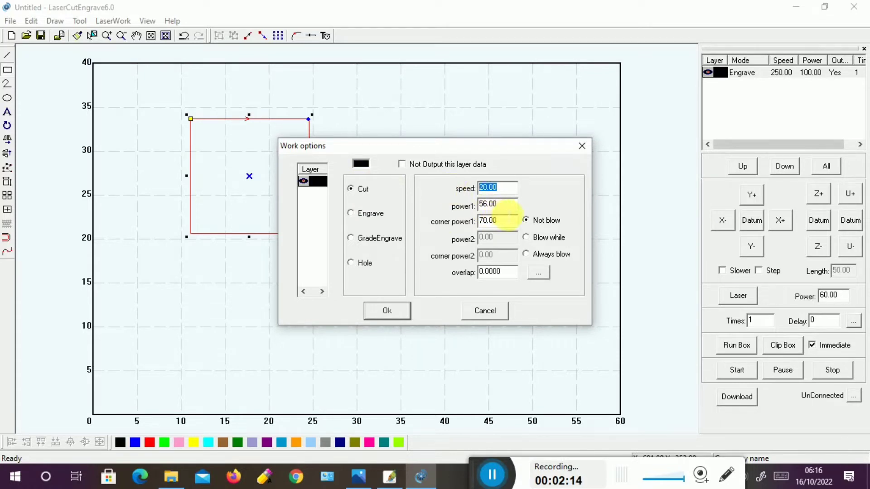
{"action": "key", "text": "Tab"}
{"action": "type", "text": "35"}
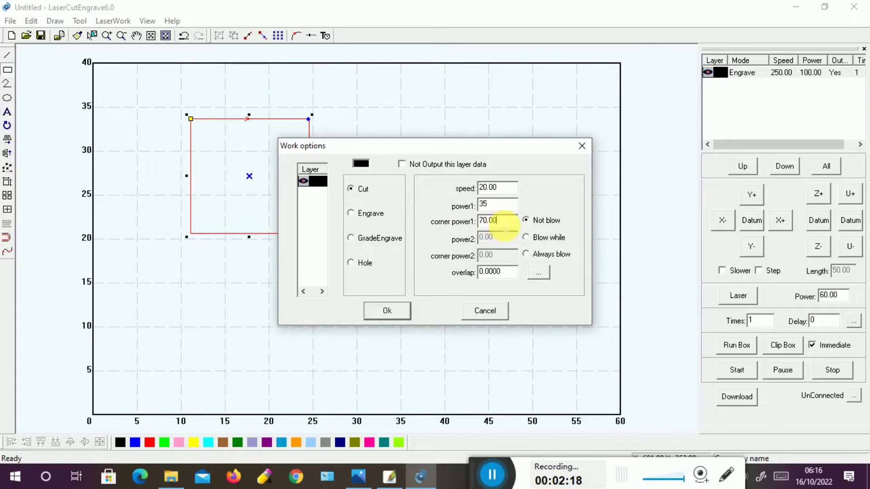
{"action": "left_click_drag", "start_coordinate": [501, 222], "coordinate": [458, 222]}
{"action": "type", "text": "45"}
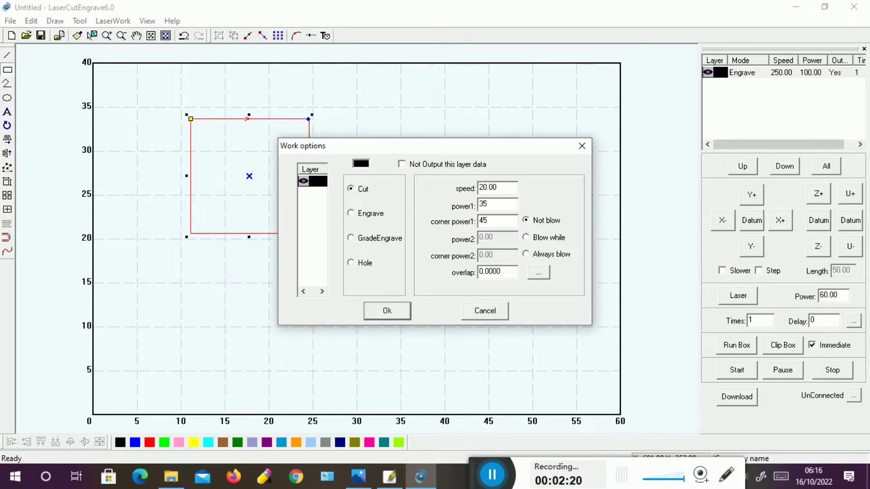
{"action": "left_click", "coordinate": [399, 316]}
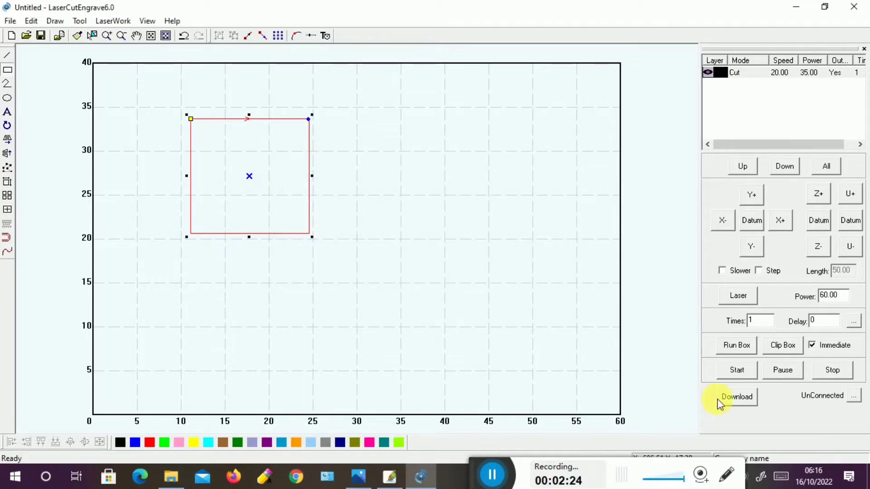
Step: Start the laser job for the rectangle and run its bounding box
{"action": "left_click", "coordinate": [737, 371]}
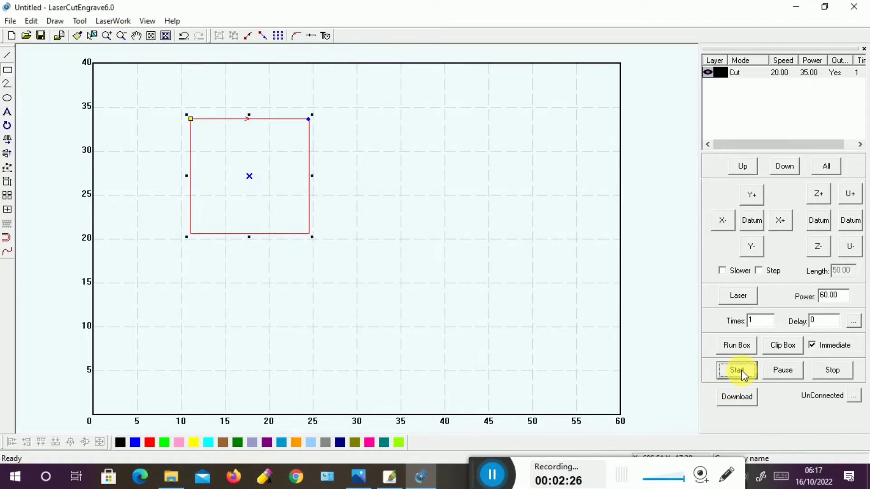
{"action": "left_click", "coordinate": [745, 349]}
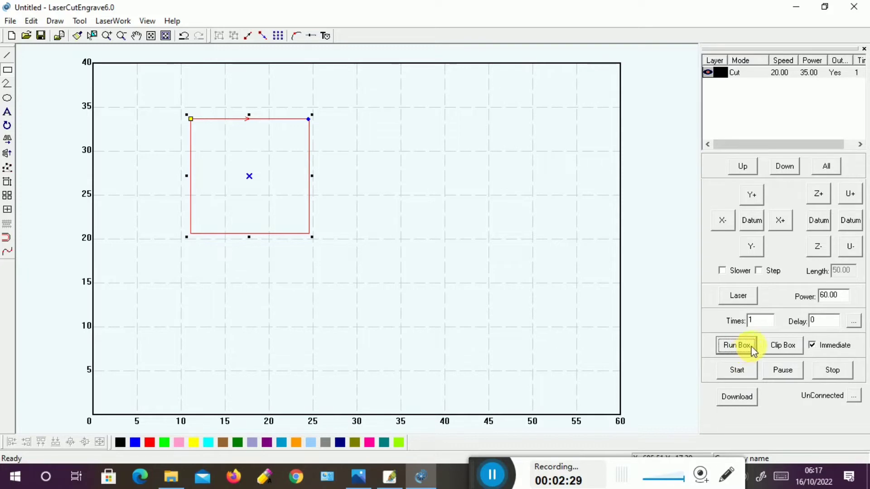
Step: Run the clip box for the rectangle and save the clip box options
{"action": "left_click", "coordinate": [780, 346]}
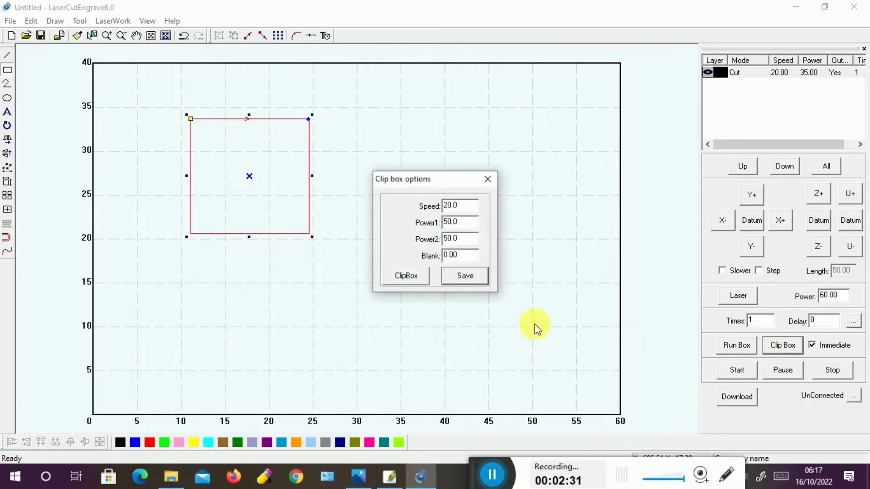
{"action": "left_click", "coordinate": [406, 277]}
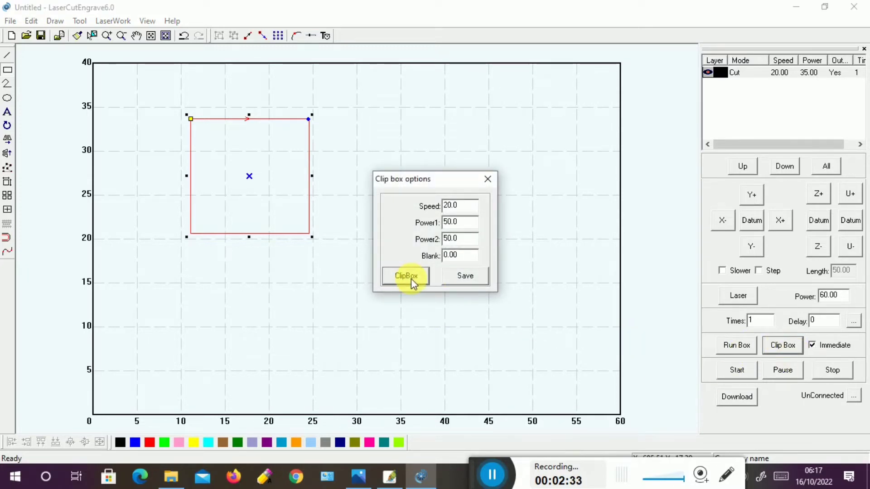
{"action": "left_click", "coordinate": [462, 282]}
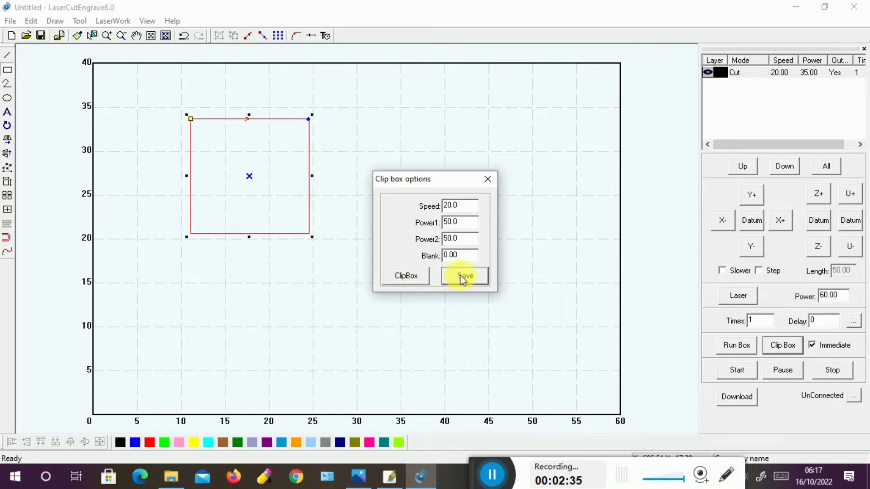
{"action": "left_click", "coordinate": [487, 179]}
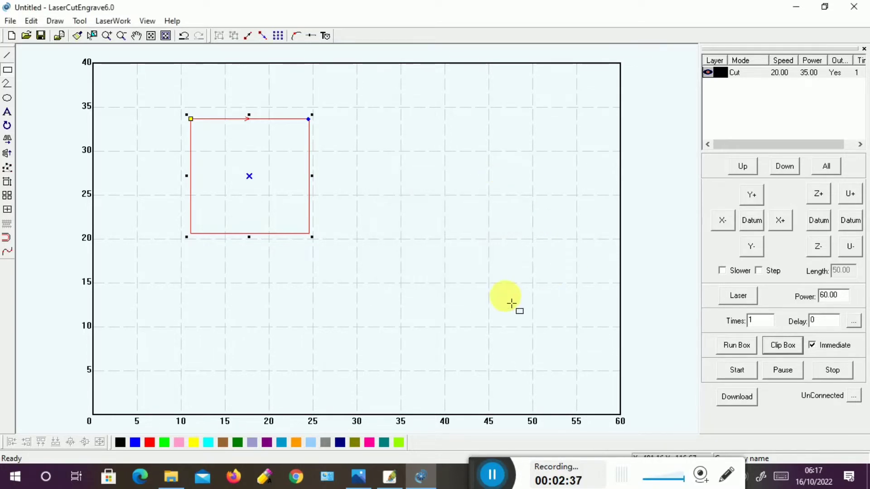
Step: Jog the machine in the negative and positive directions of the X, Y, Z and U axes
{"action": "left_click", "coordinate": [724, 220]}
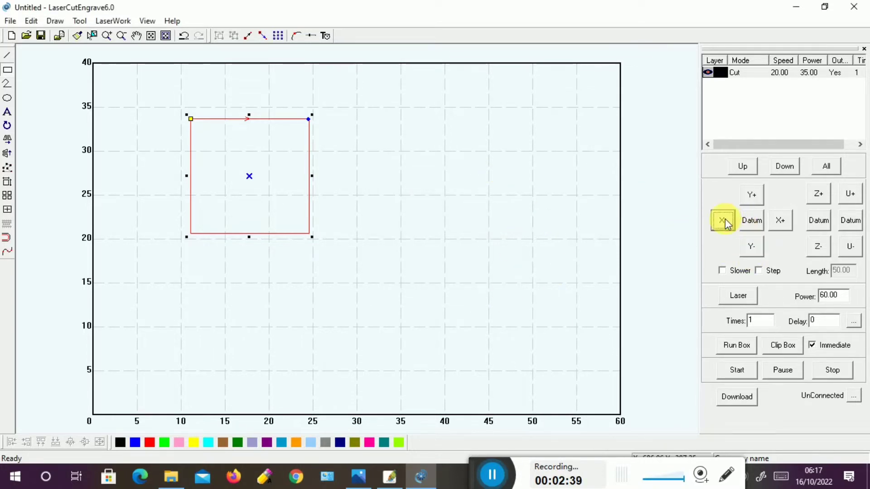
{"action": "left_click", "coordinate": [780, 220]}
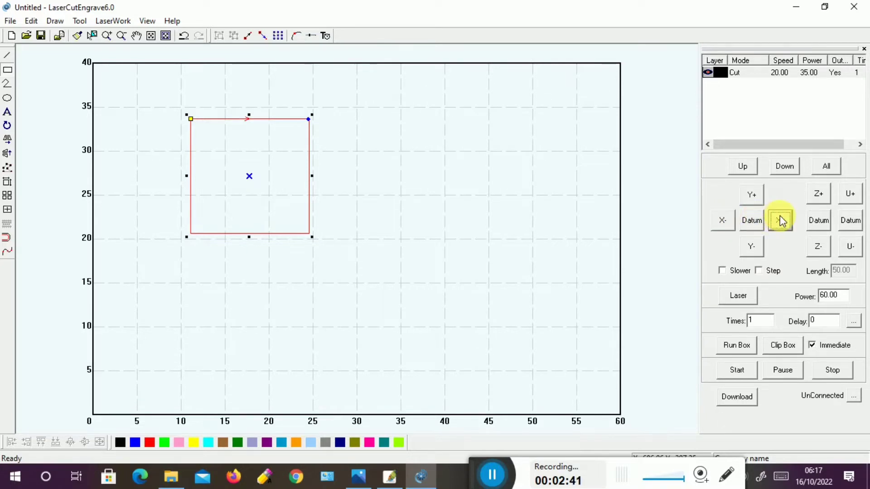
{"action": "left_click", "coordinate": [751, 195]}
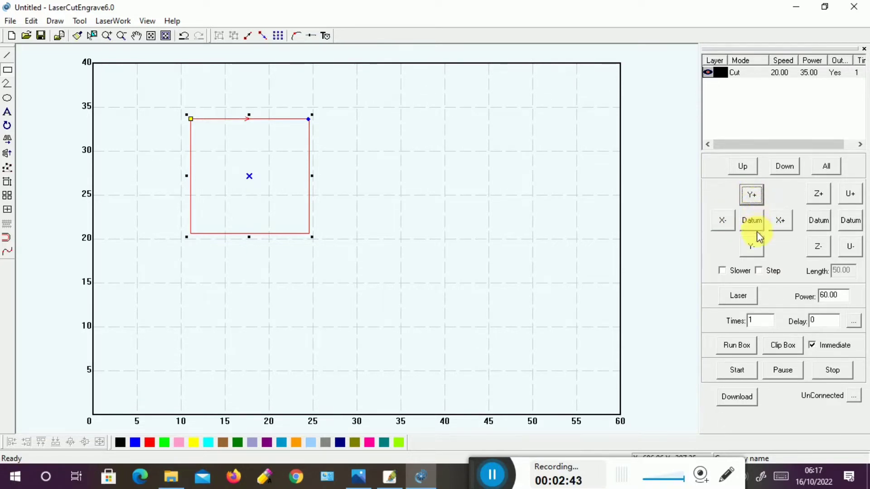
{"action": "left_click", "coordinate": [754, 247]}
{"action": "left_click", "coordinate": [818, 195]}
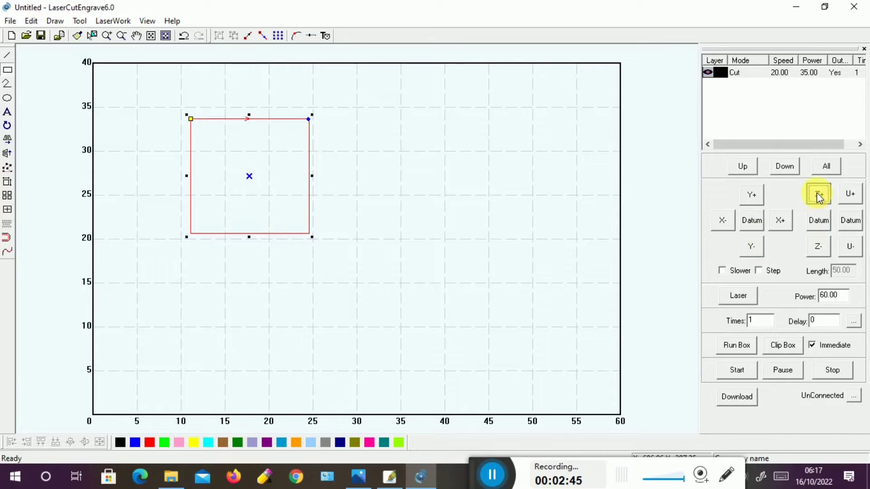
{"action": "left_click", "coordinate": [818, 247]}
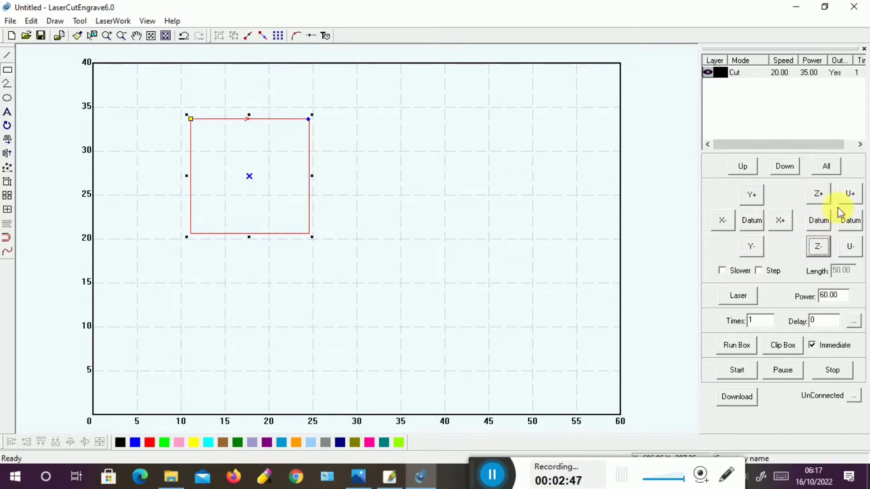
{"action": "left_click", "coordinate": [850, 194]}
{"action": "left_click", "coordinate": [850, 246]}
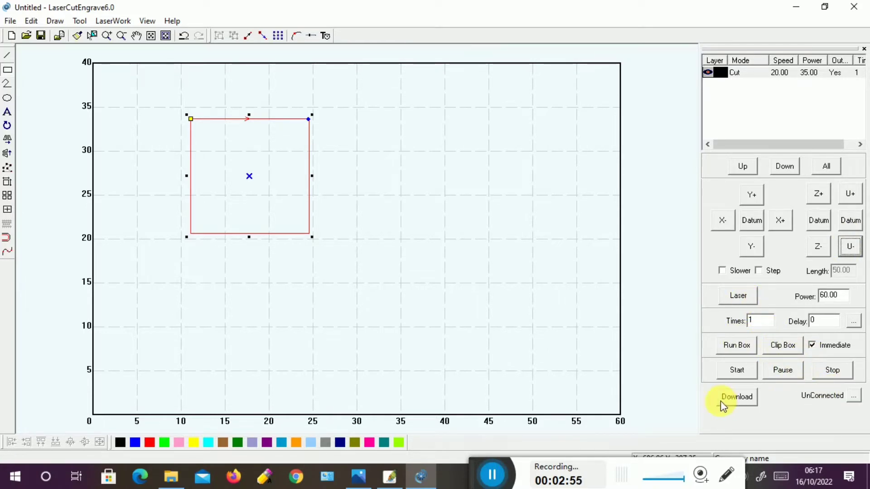
Step: In the stand-alone file manager, try to start a selected file and to download the current job to the machine
{"action": "left_click", "coordinate": [736, 399]}
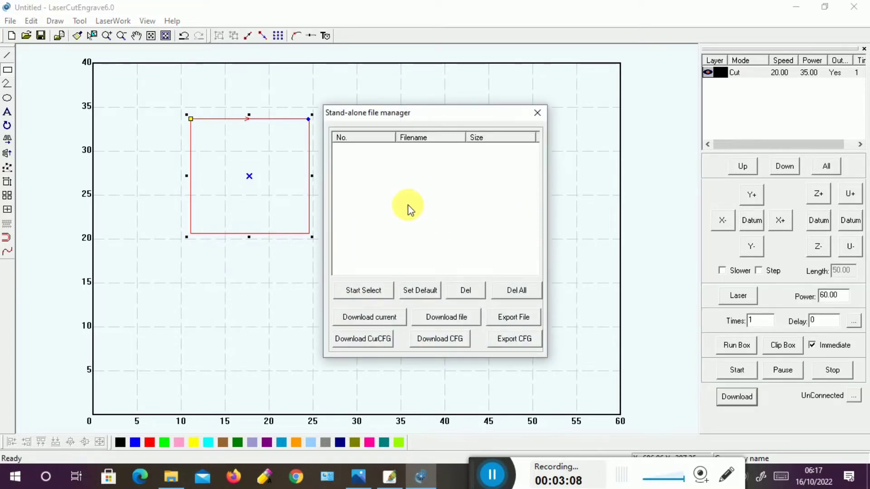
{"action": "left_click", "coordinate": [360, 294]}
{"action": "left_click", "coordinate": [445, 257]}
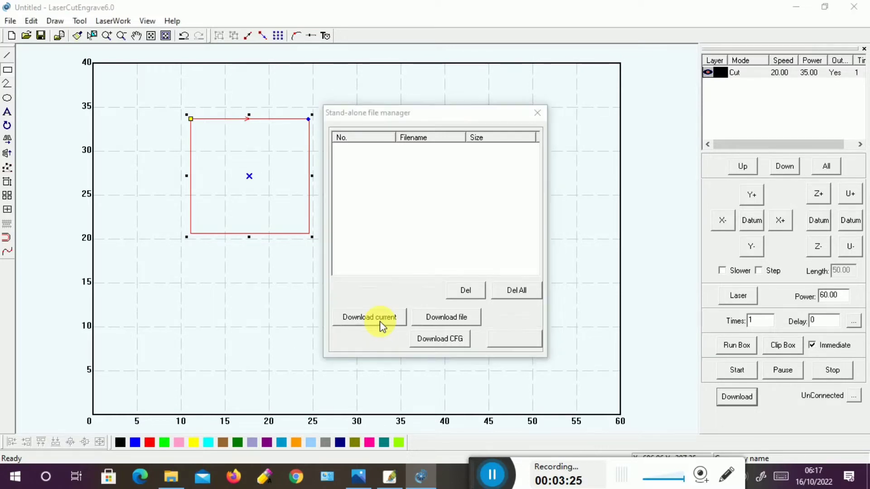
{"action": "left_click", "coordinate": [472, 260]}
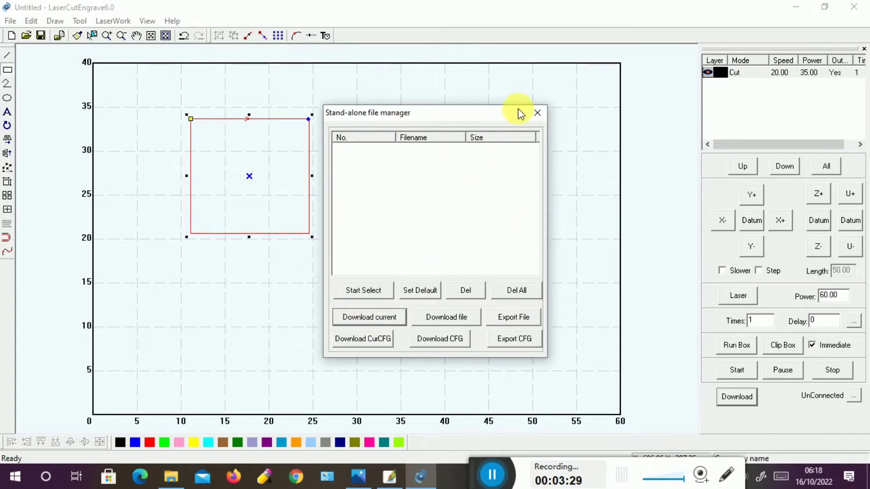
{"action": "left_click", "coordinate": [537, 112]}
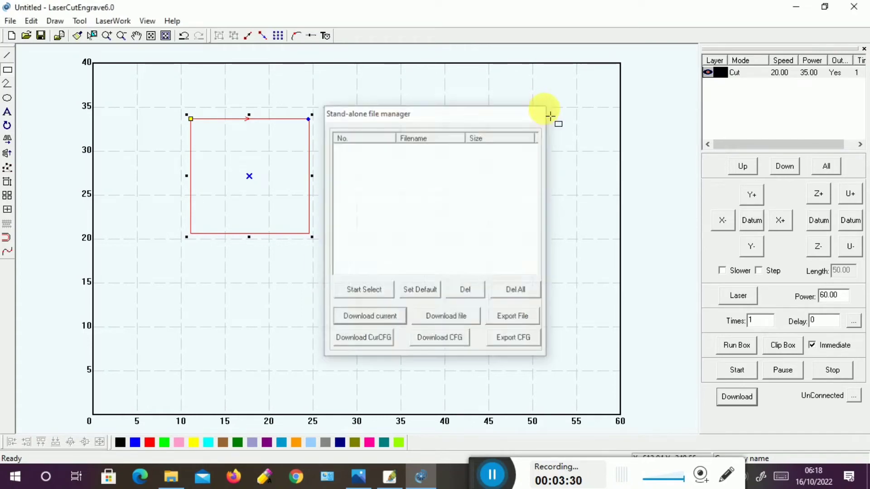
Step: Select everything in the work area and delete the rectangle
{"action": "left_click", "coordinate": [297, 38]}
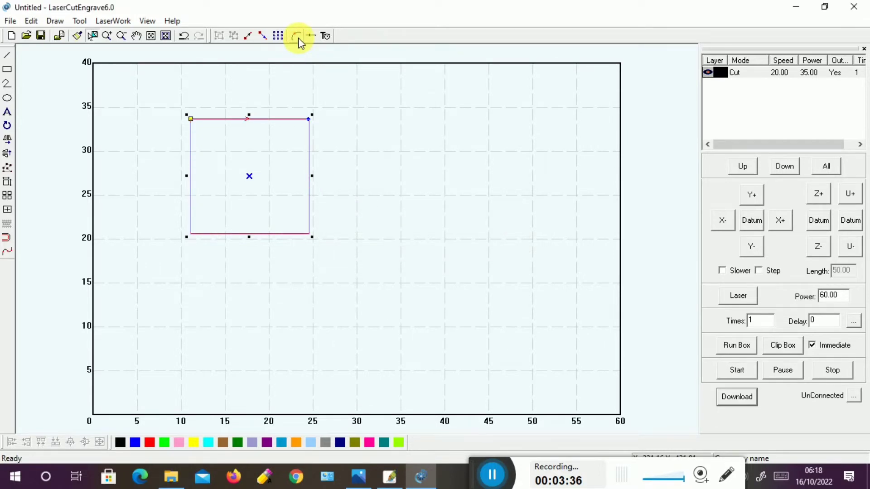
{"action": "left_click", "coordinate": [152, 89]}
{"action": "key", "text": "ctrl+a"}
{"action": "key", "text": "Delete"}
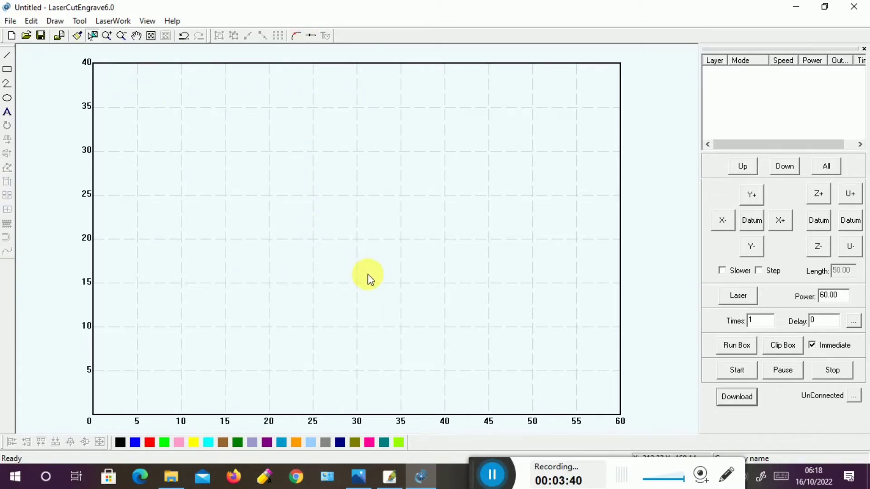
{"action": "left_click", "coordinate": [10, 20]}
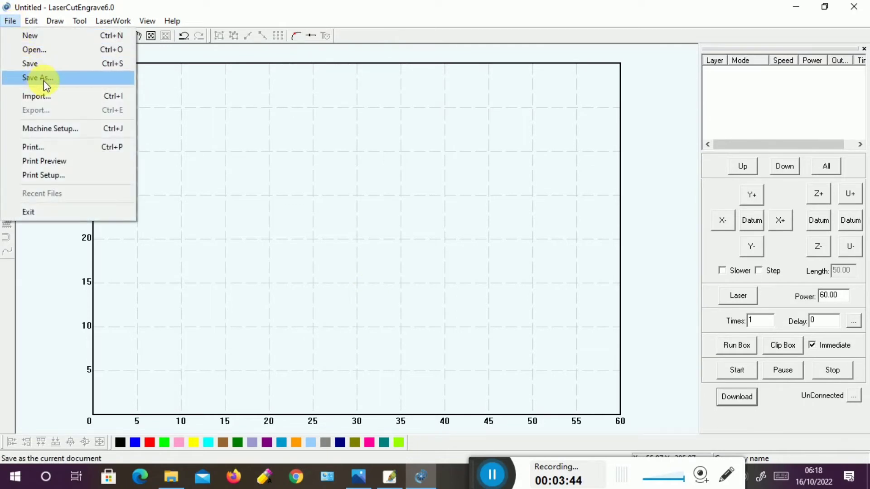
{"action": "left_click", "coordinate": [48, 92]}
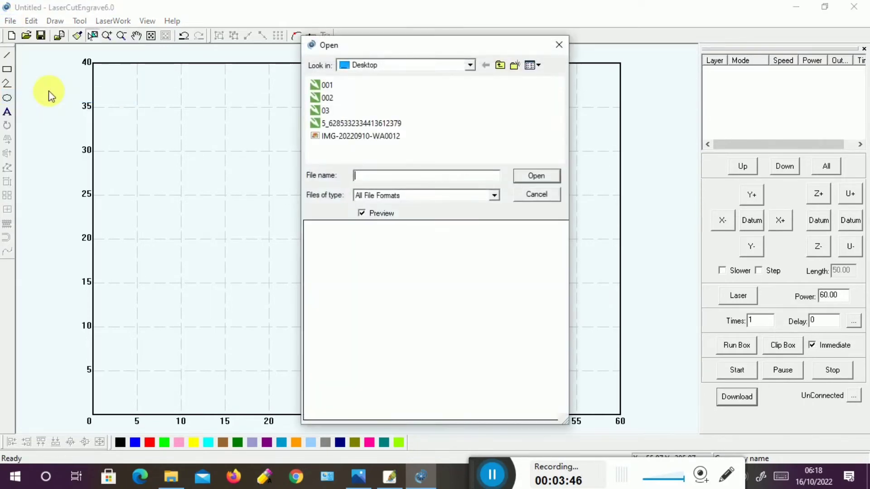
{"action": "left_click", "coordinate": [335, 124]}
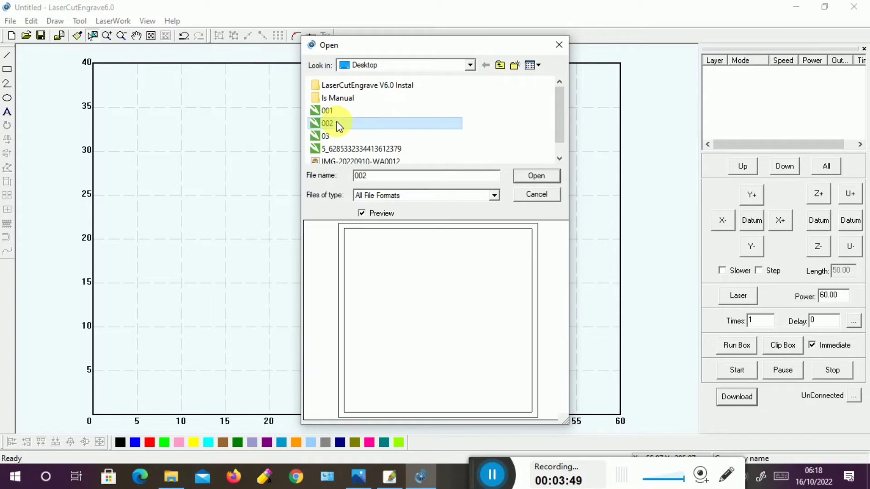
{"action": "left_click", "coordinate": [335, 135]}
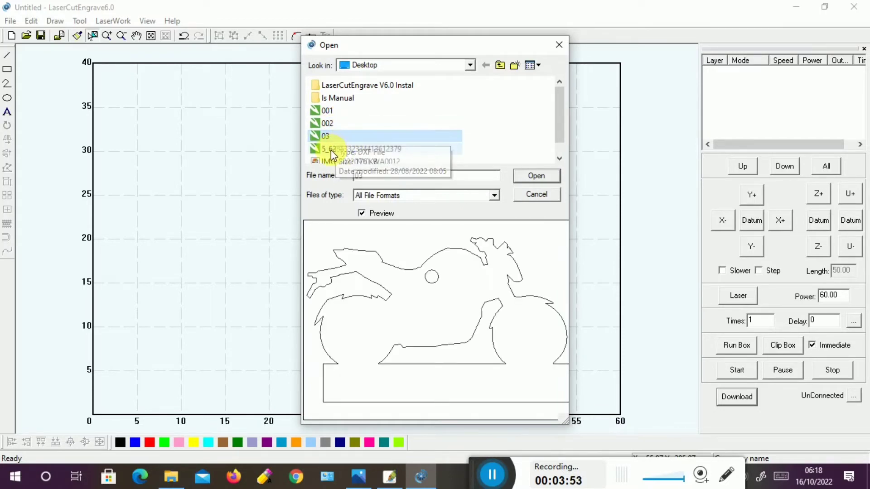
{"action": "left_click", "coordinate": [403, 149]}
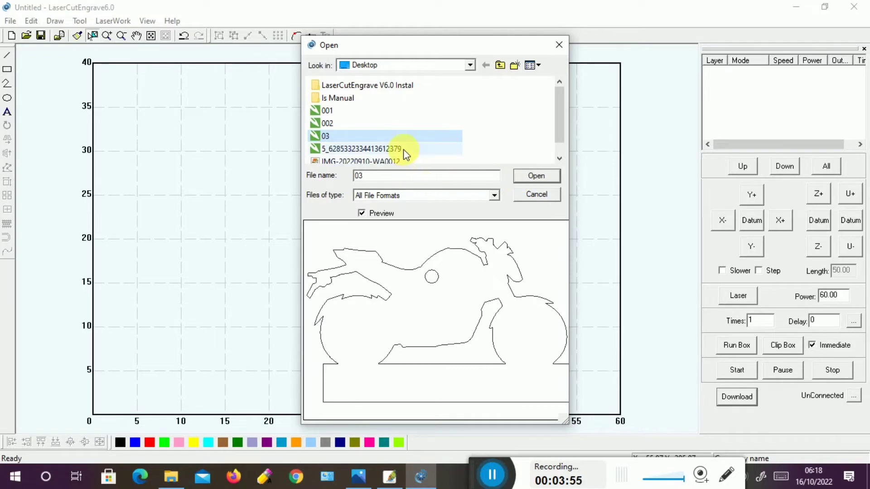
{"action": "left_click", "coordinate": [535, 180]}
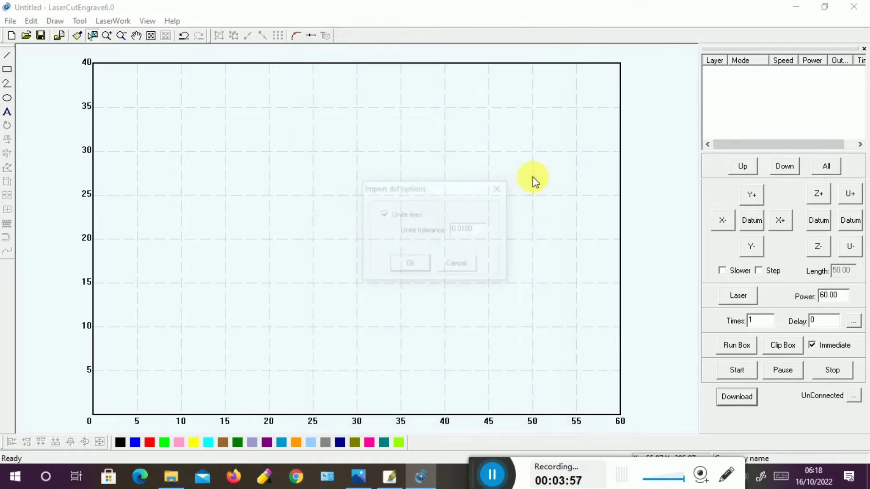
{"action": "left_click", "coordinate": [410, 266]}
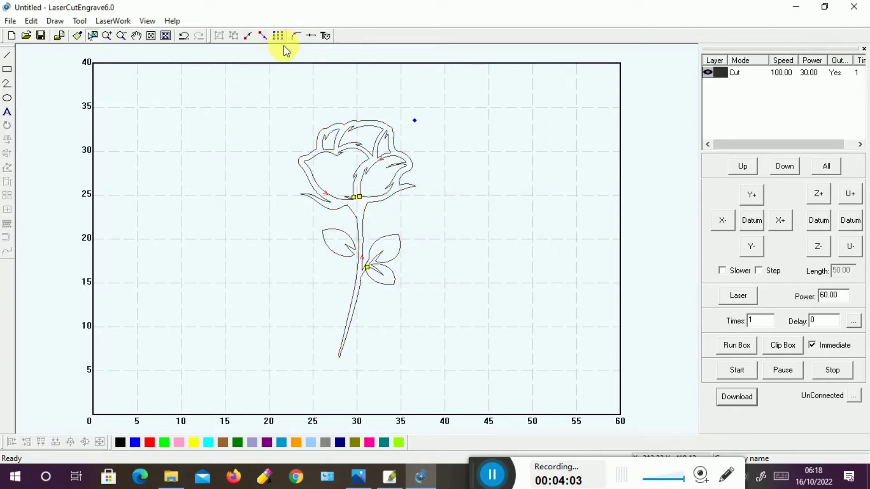
Step: Simulate the cutting path of the rose and check its estimated work time
{"action": "left_click", "coordinate": [294, 40]}
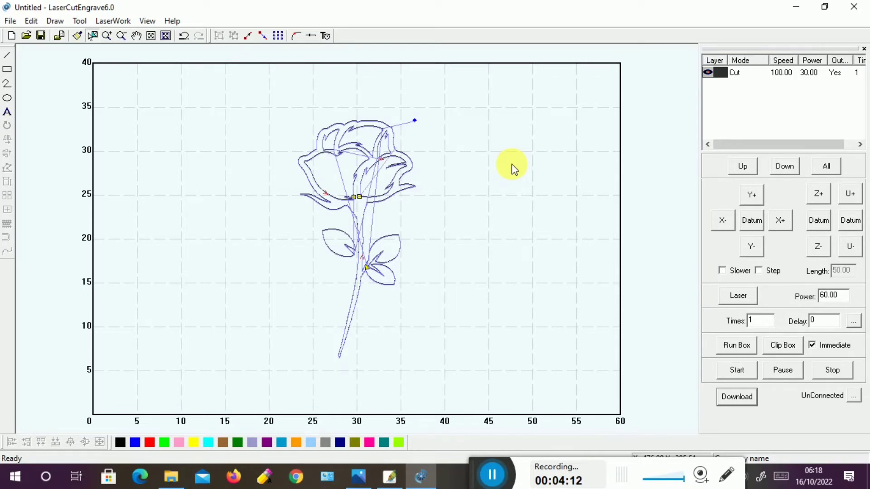
{"action": "left_click", "coordinate": [326, 37]}
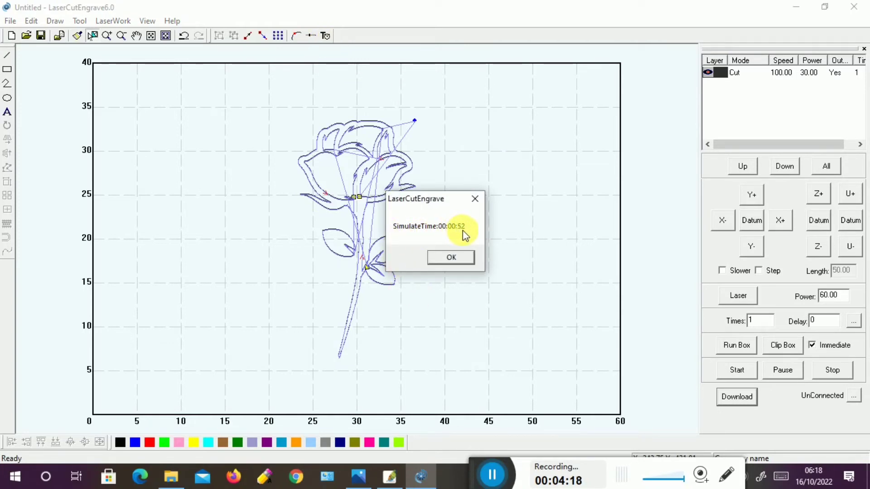
{"action": "left_click", "coordinate": [451, 261]}
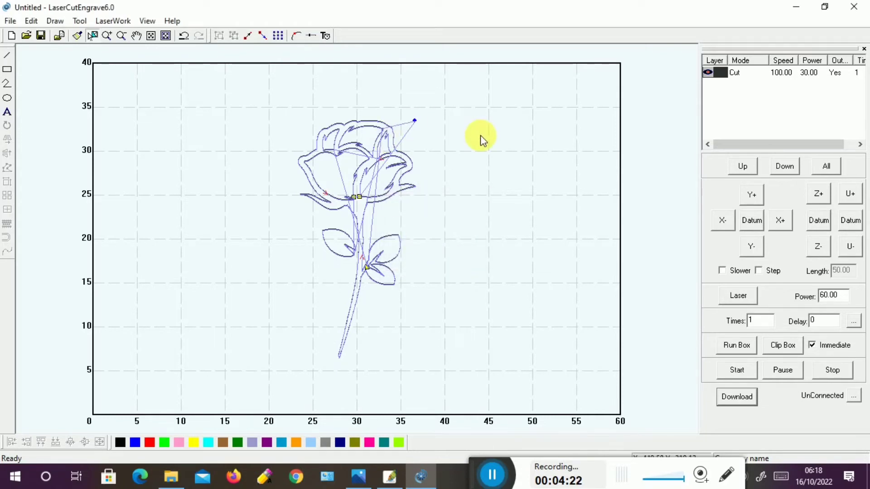
Step: Select the whole rose and set its layer to Engrave with speed 400 and power 50
{"action": "left_click_drag", "start_coordinate": [268, 101], "coordinate": [521, 363]}
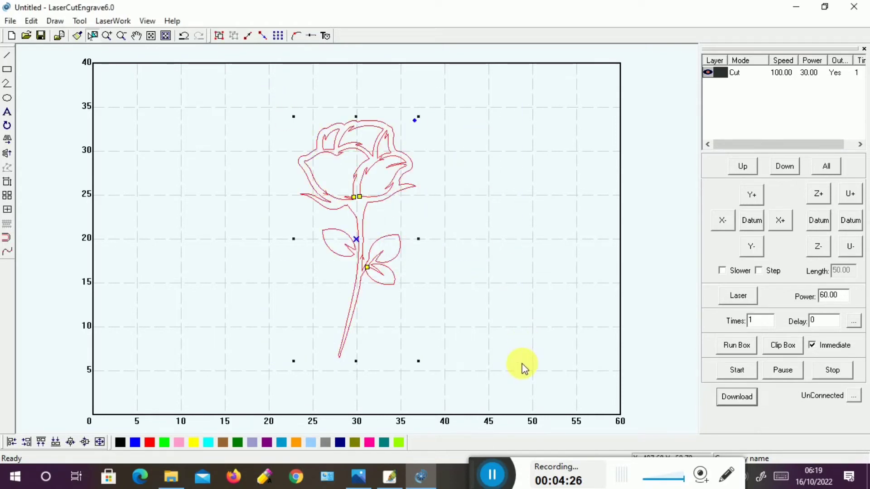
{"action": "double_click", "coordinate": [765, 74]}
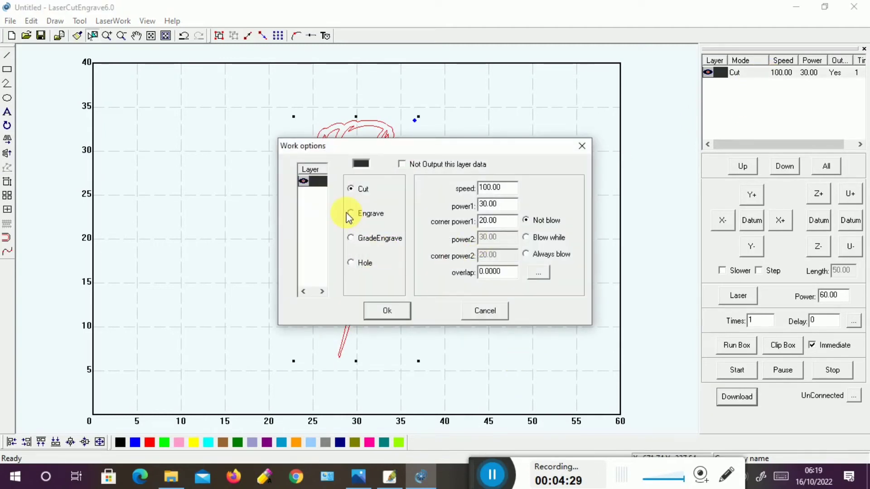
{"action": "left_click", "coordinate": [351, 214]}
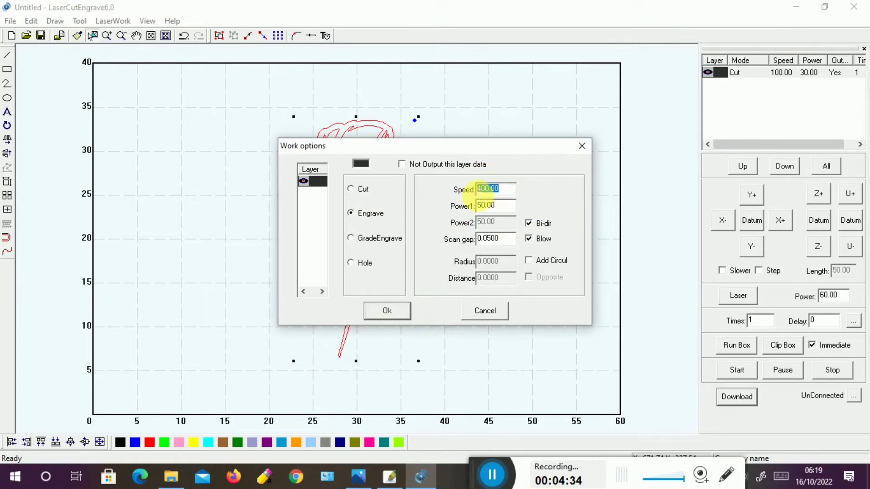
{"action": "double_click", "coordinate": [487, 189]}
{"action": "double_click", "coordinate": [487, 205]}
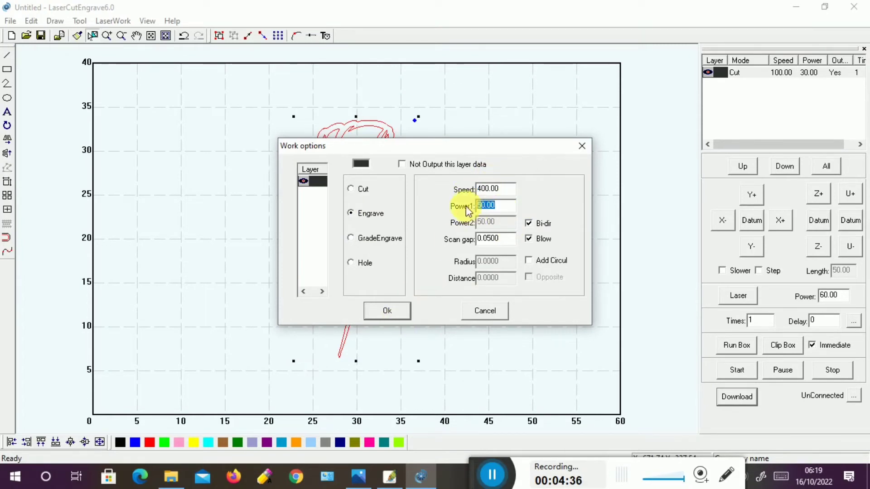
{"action": "left_click", "coordinate": [397, 312]}
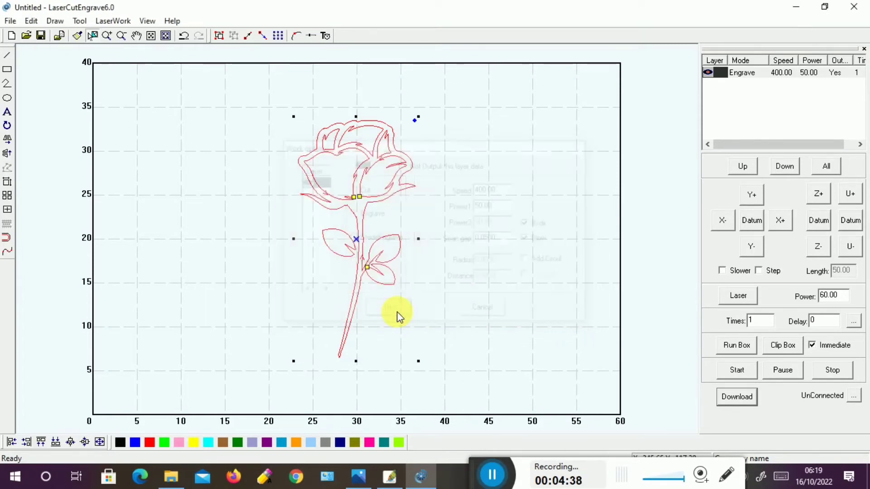
Step: Simulate engraving the rose and examine the scan lines closely around the stem and leaves
{"action": "left_click", "coordinate": [297, 39]}
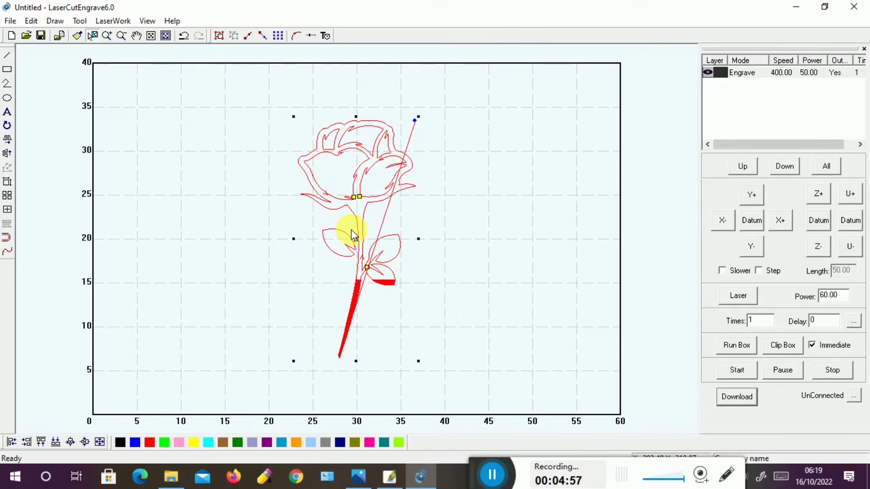
{"action": "left_click", "coordinate": [351, 230]}
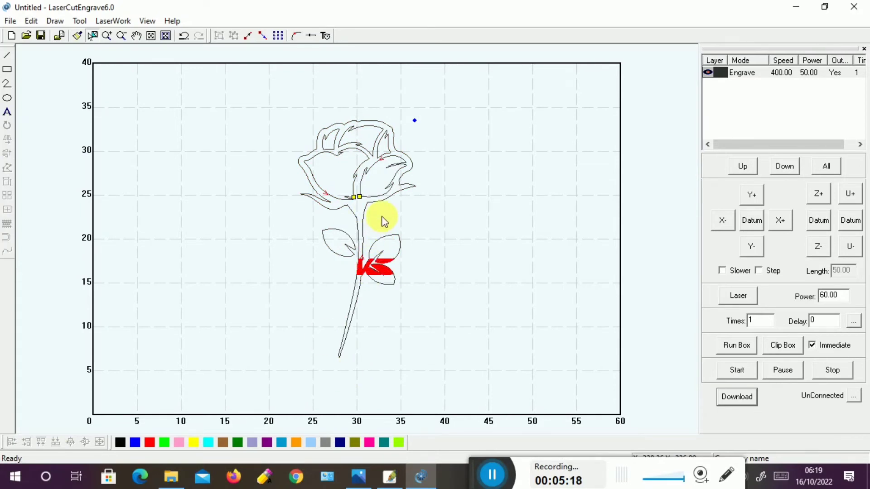
{"action": "scroll", "coordinate": [382, 222], "scroll_direction": "up", "scroll_amount": 5}
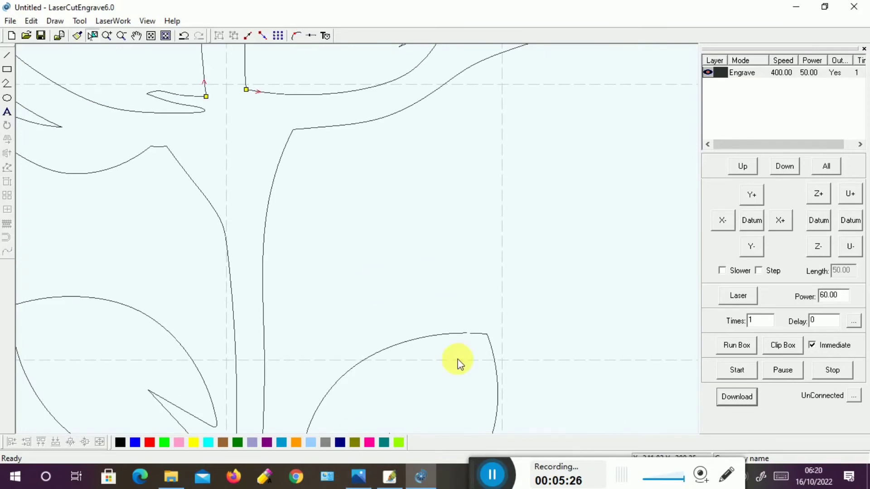
{"action": "scroll", "coordinate": [442, 312], "scroll_direction": "down", "scroll_amount": 4}
{"action": "scroll", "coordinate": [431, 320], "scroll_direction": "up", "scroll_amount": 1}
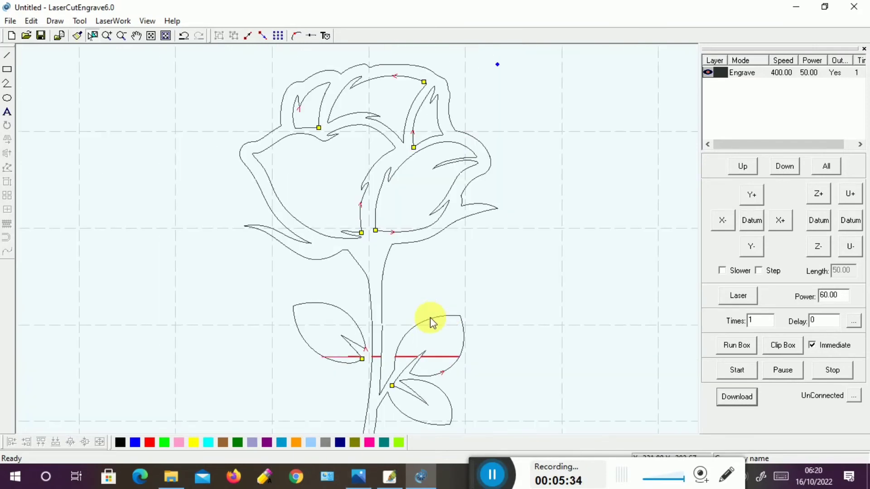
{"action": "scroll", "coordinate": [428, 220], "scroll_direction": "down", "scroll_amount": 2}
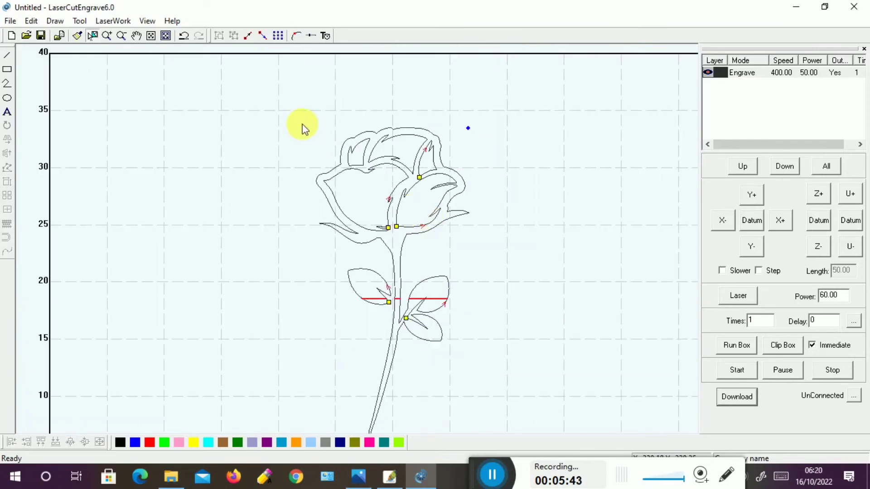
{"action": "left_click", "coordinate": [449, 257]}
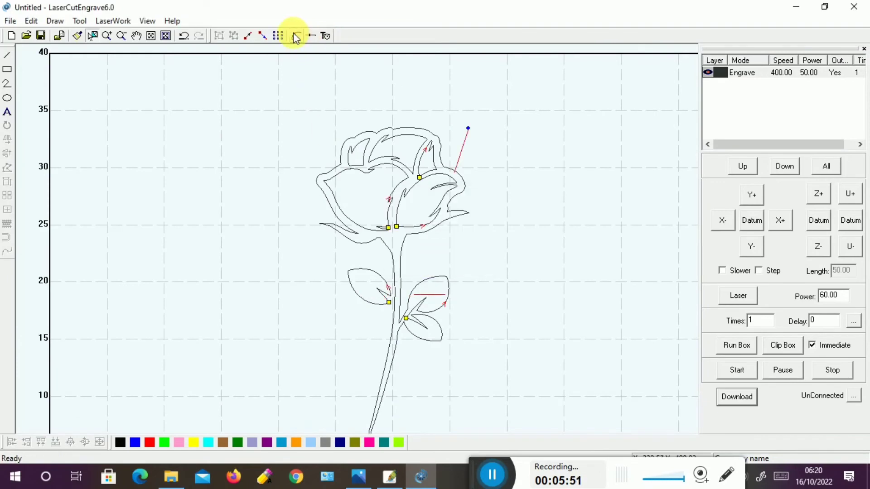
Step: Run the engraving simulation again from the start to view how the stem and leaves are filled
{"action": "left_click", "coordinate": [312, 37]}
{"action": "left_click_drag", "start_coordinate": [408, 229], "coordinate": [496, 230]}
{"action": "left_click", "coordinate": [424, 251]}
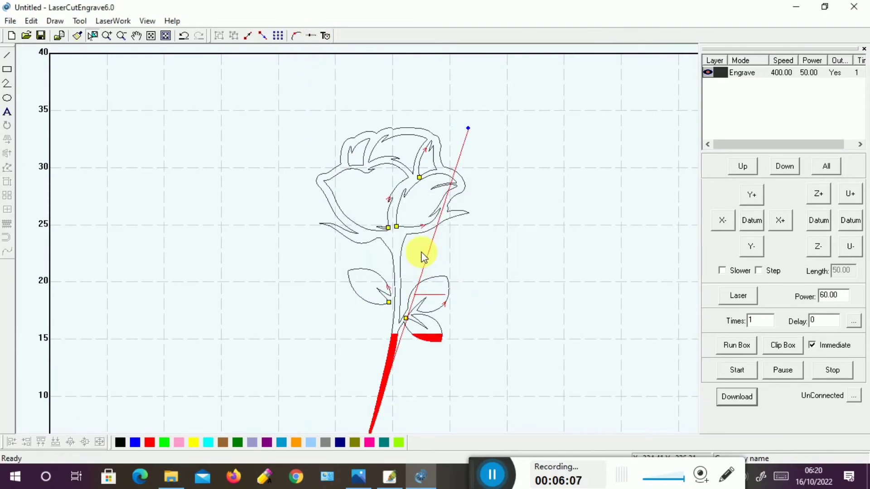